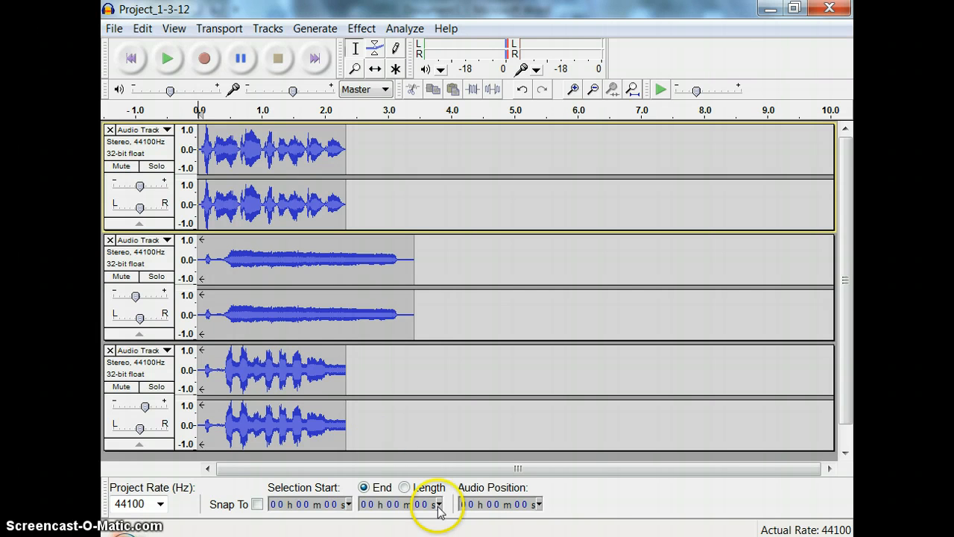
Save the project under the name Project_1-3-12 in the Music library as an Audacity project
click(115, 30)
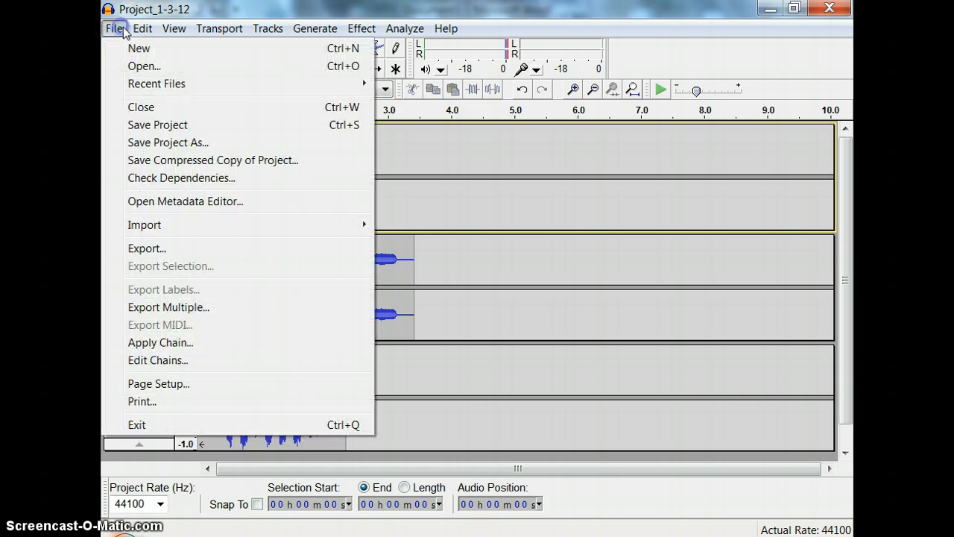
click(180, 147)
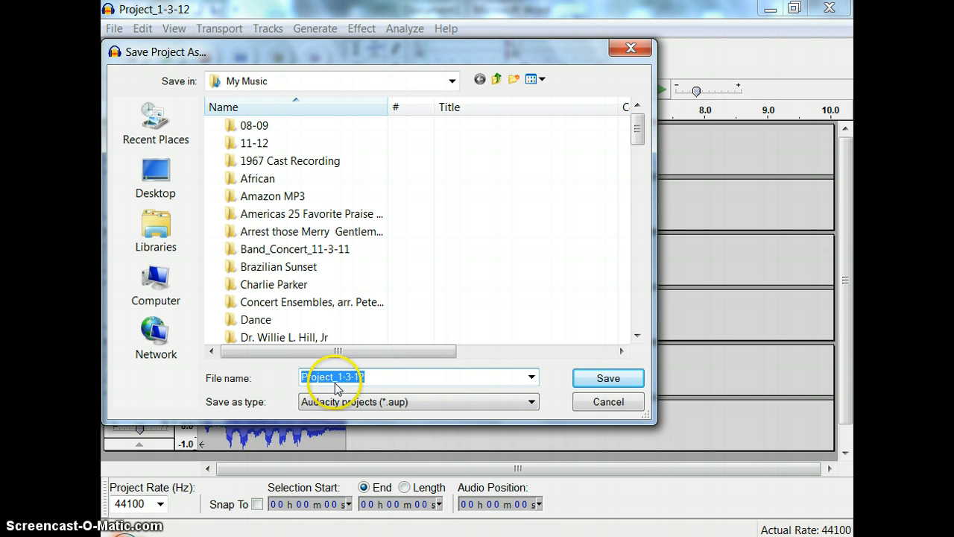
click(160, 223)
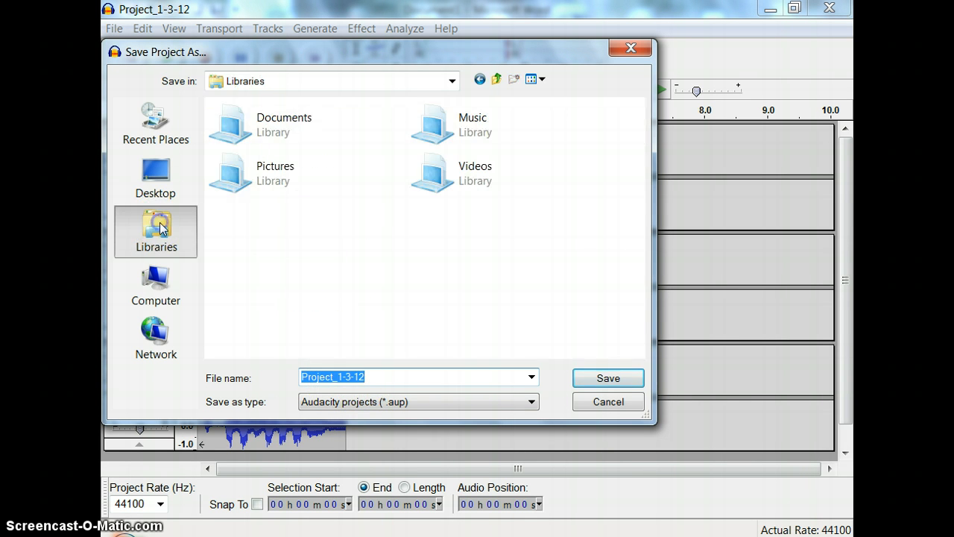
click(462, 132)
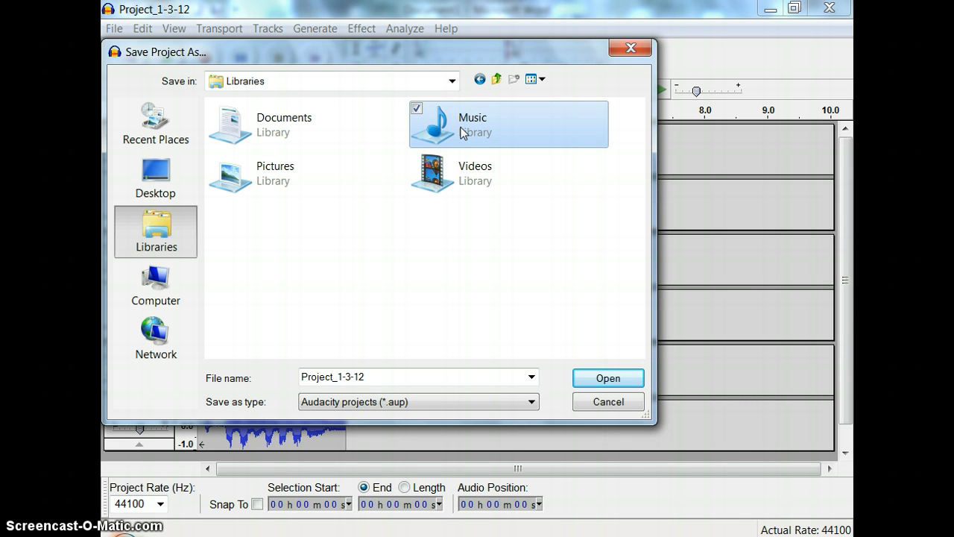
double_click(462, 132)
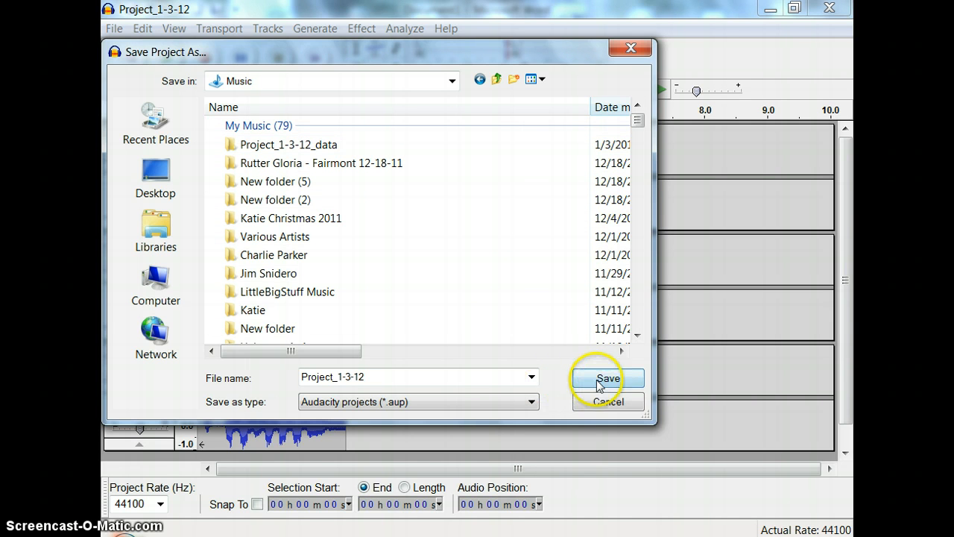
click(607, 380)
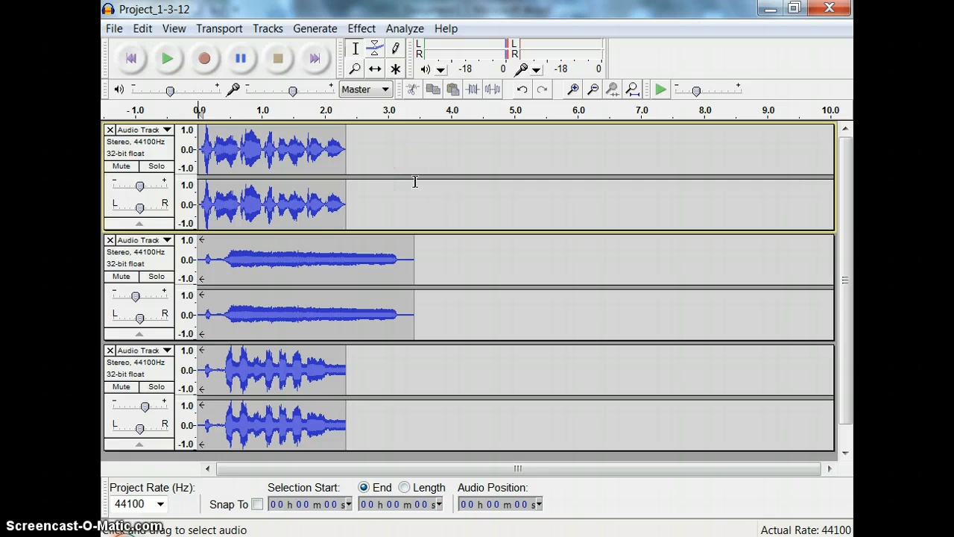
Set up an export of the project to the My Music folder as an MP3 file named Project_MP3
click(113, 28)
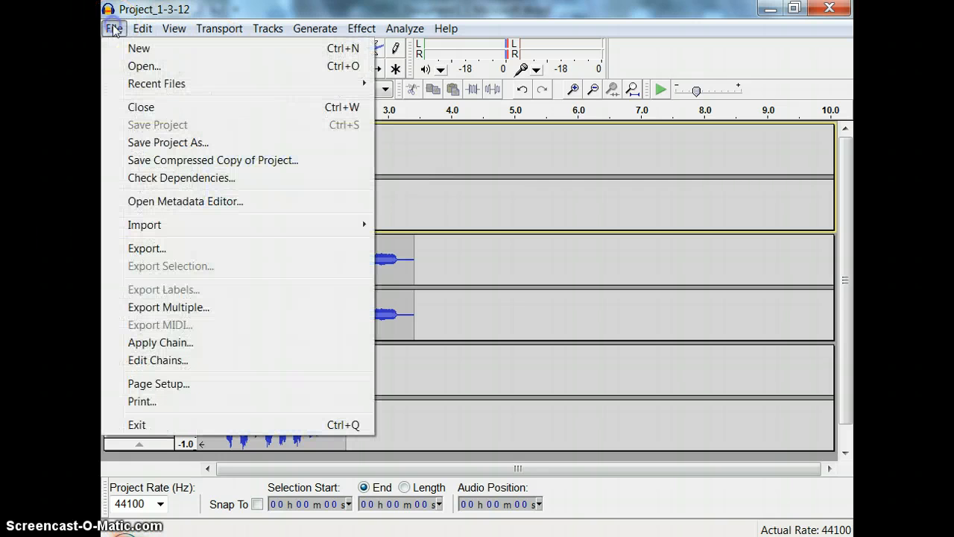
click(181, 252)
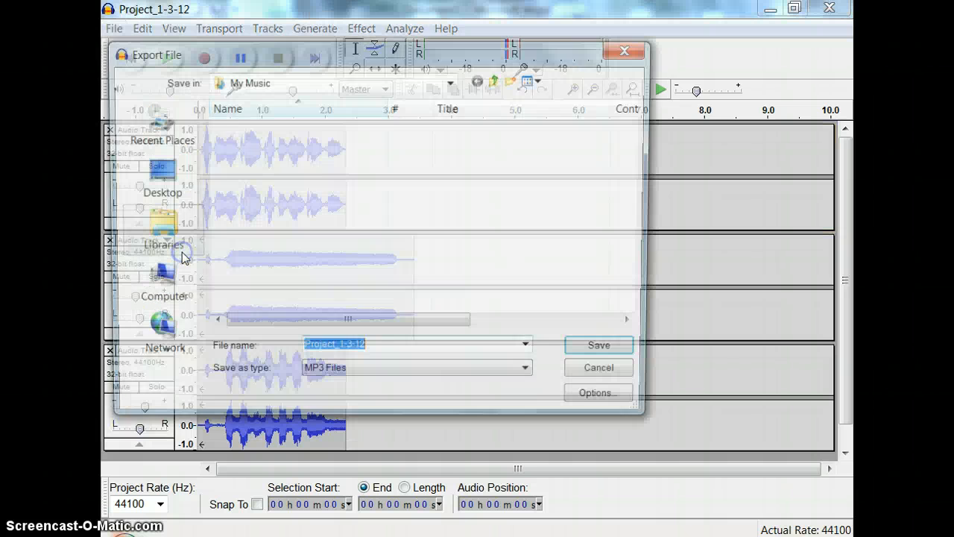
click(533, 374)
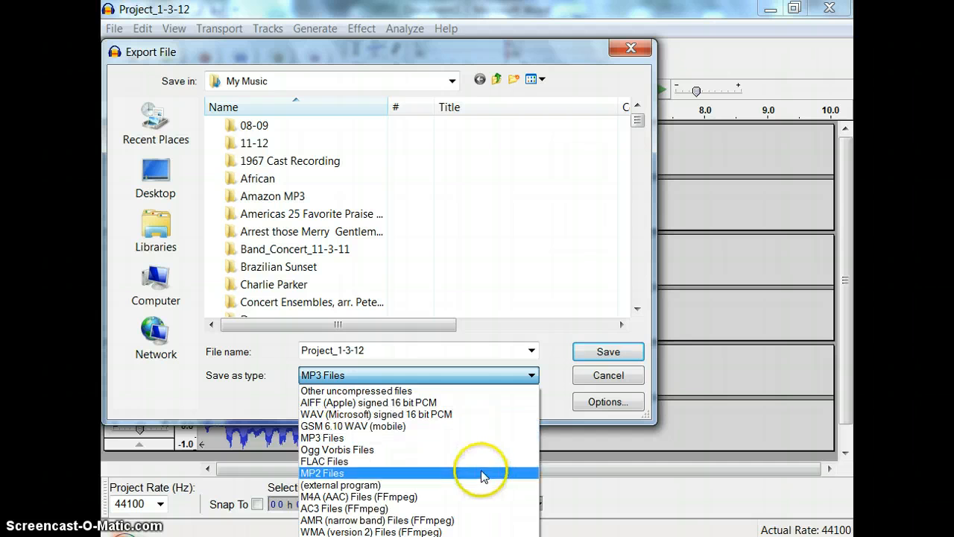
click(503, 374)
click(375, 348)
double_click(374, 348)
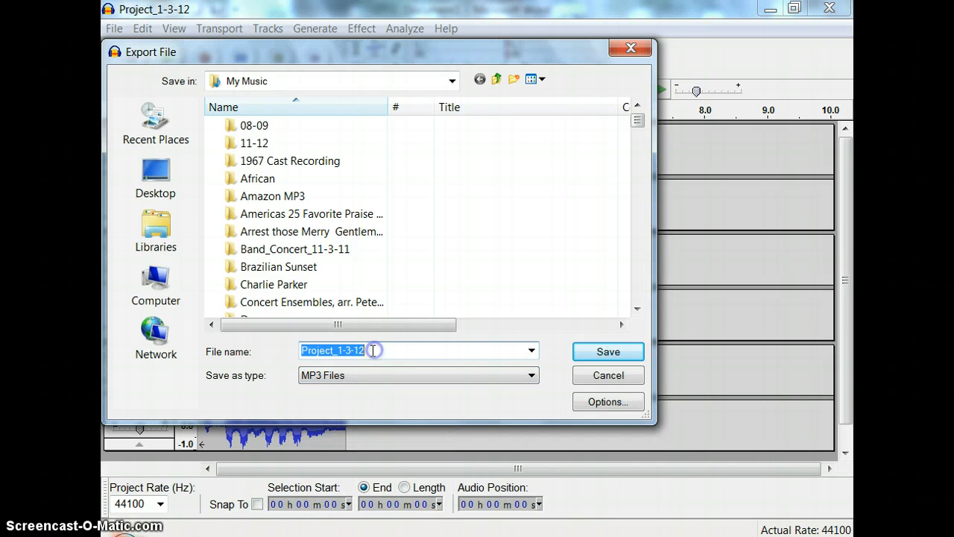
click(367, 350)
drag(371, 349, 337, 349)
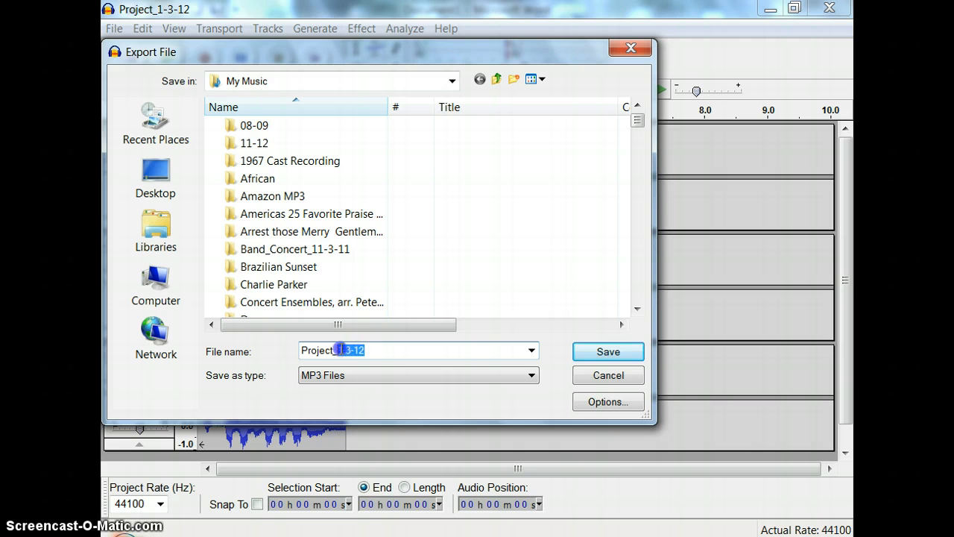
text(MP)
drag(364, 350, 308, 350)
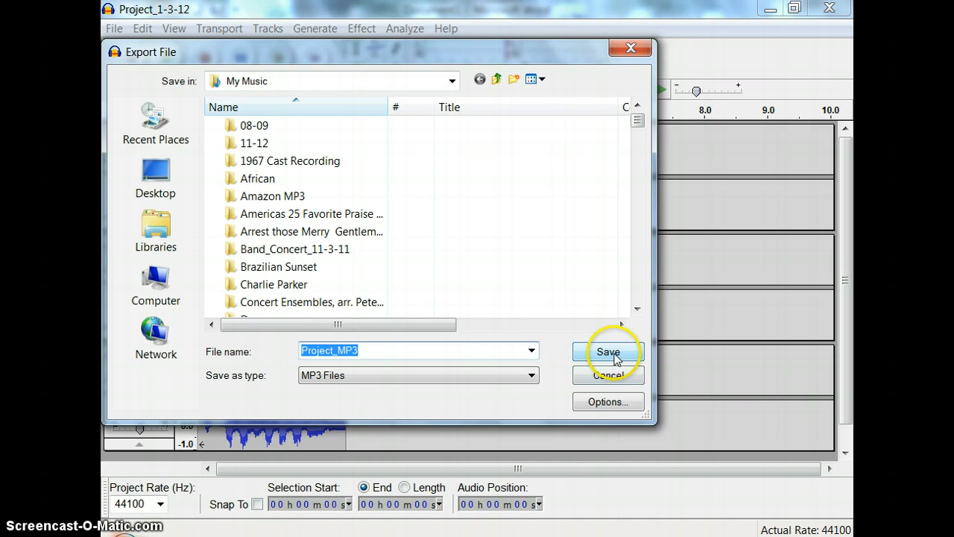
Save the MP3 export with the metadata left blank and accept the mixdown to two stereo channels
click(609, 354)
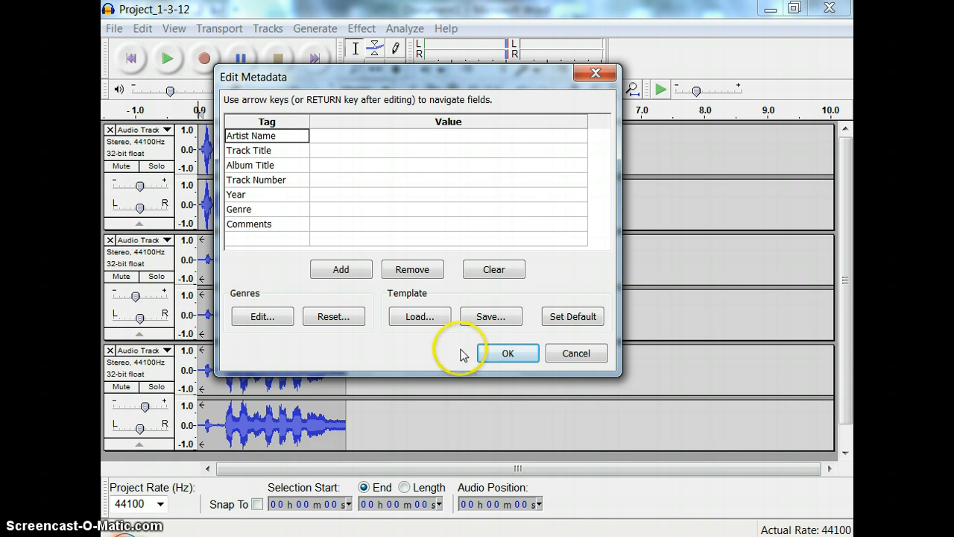
click(506, 355)
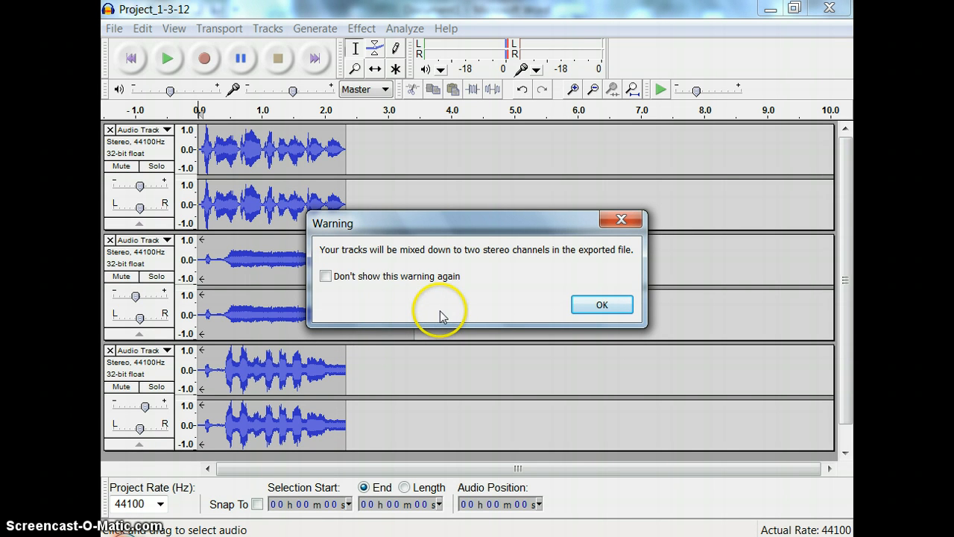
click(603, 305)
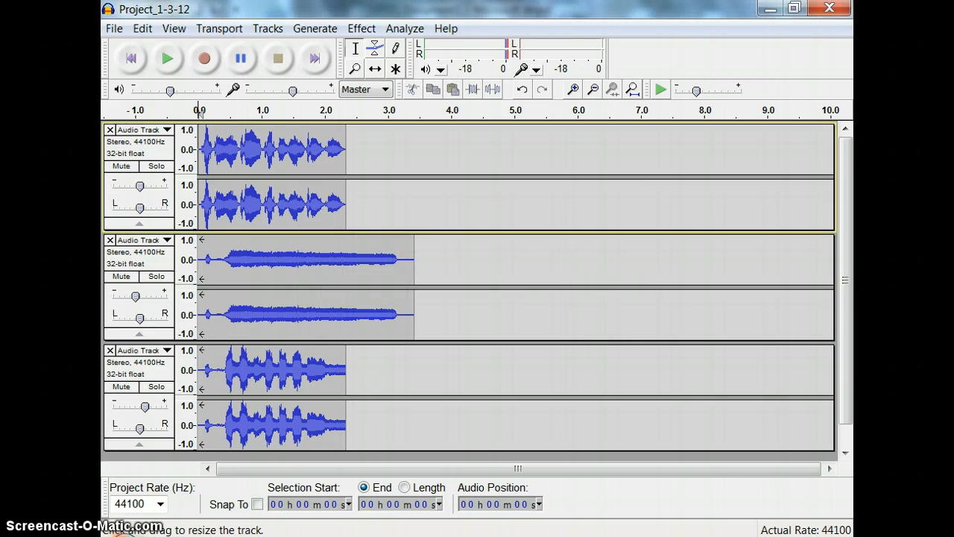
Switch to Windows Explorer and locate the exported Project_MP3 file in the Music library
click(851, 535)
double_click(491, 199)
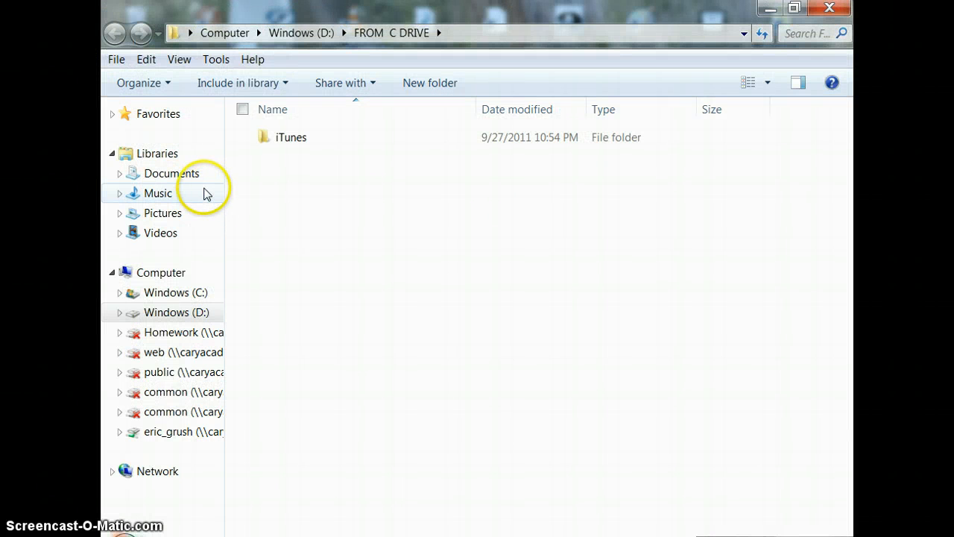
click(188, 192)
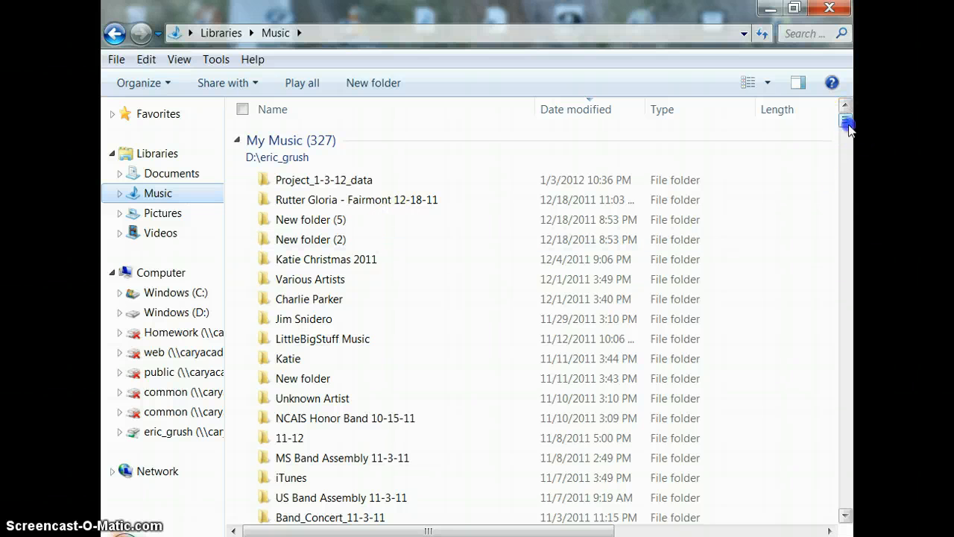
click(848, 450)
click(849, 451)
click(849, 450)
click(849, 453)
click(850, 452)
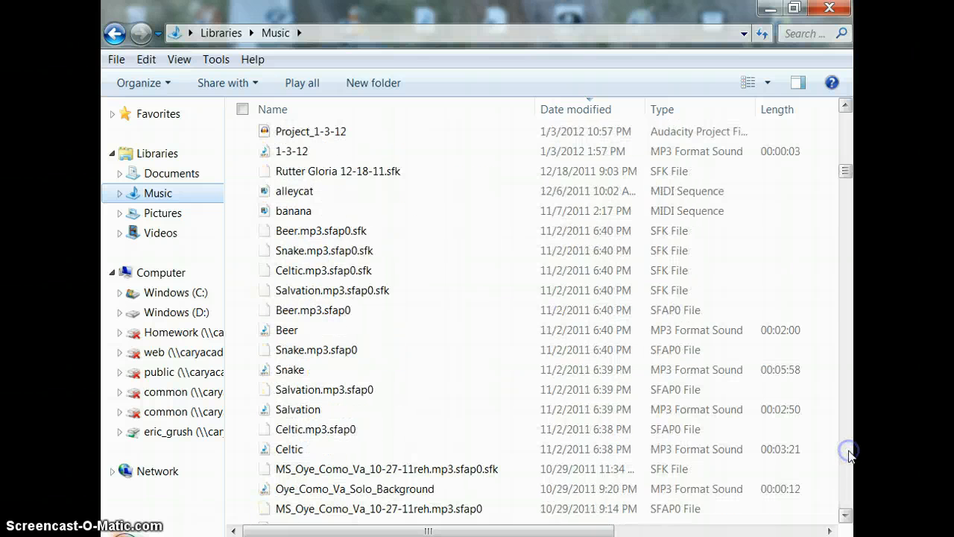
click(847, 107)
click(848, 107)
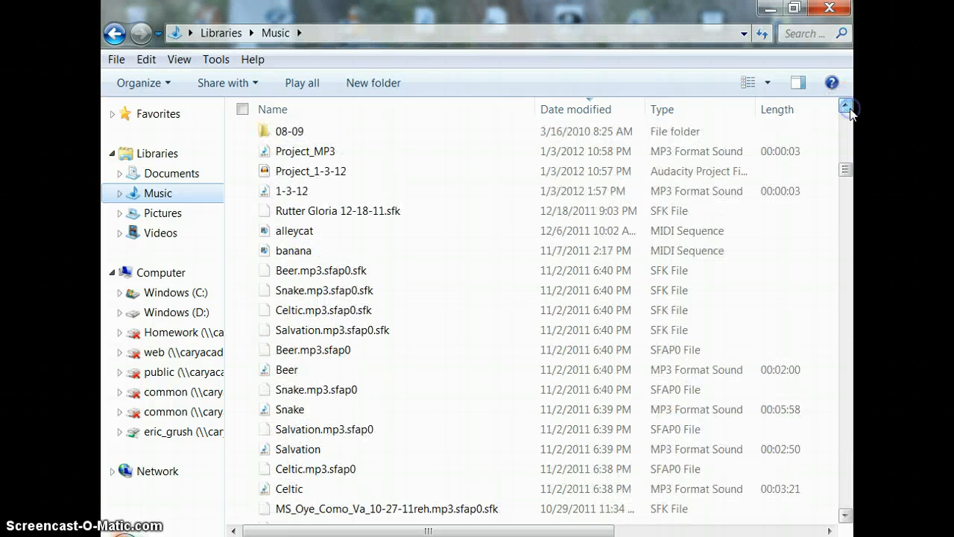
click(849, 107)
click(849, 108)
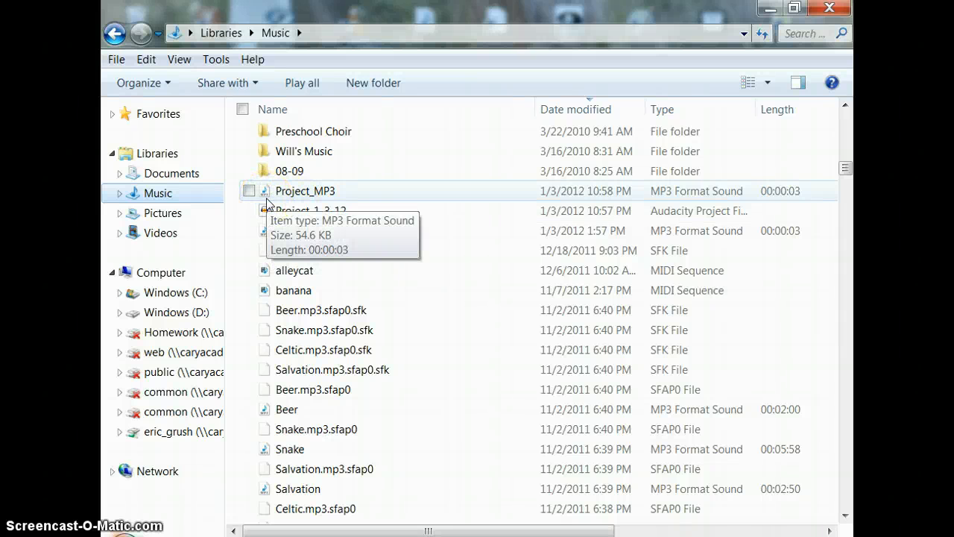
Play Project_MP3 to check the export, stop it, close the player and minimize the folder window
double_click(320, 195)
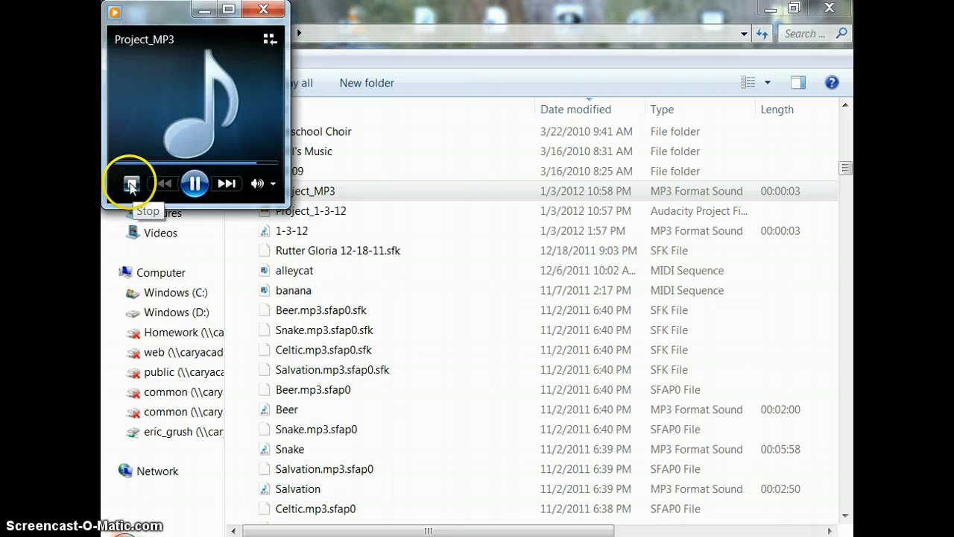
click(131, 186)
click(262, 10)
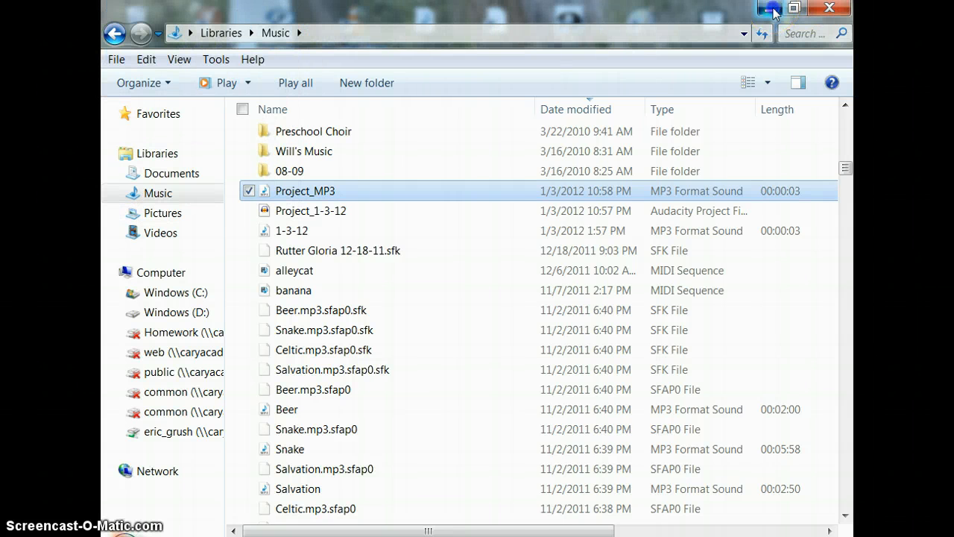
click(771, 9)
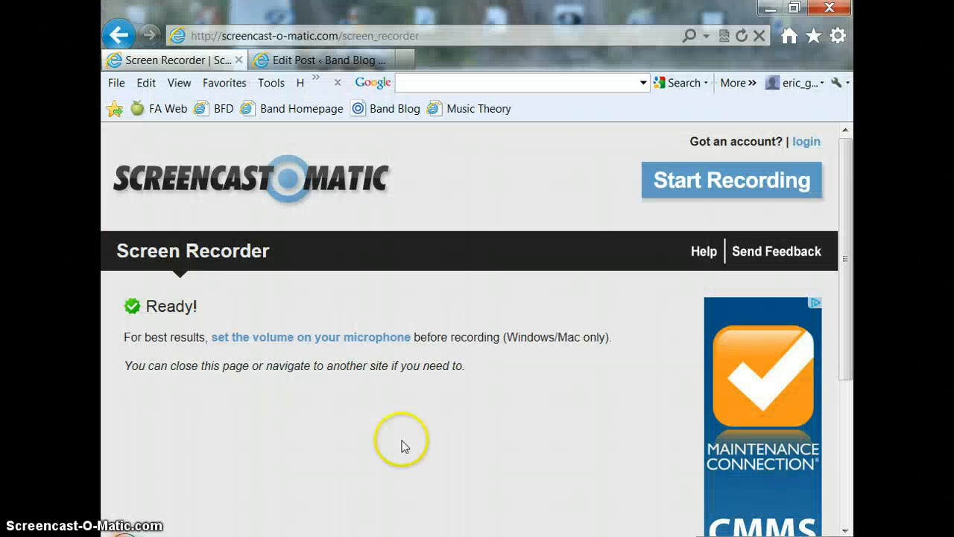
Switch to the Edit Post page in the browser and open the Add Audio dialog for the blank line above Goals
click(348, 63)
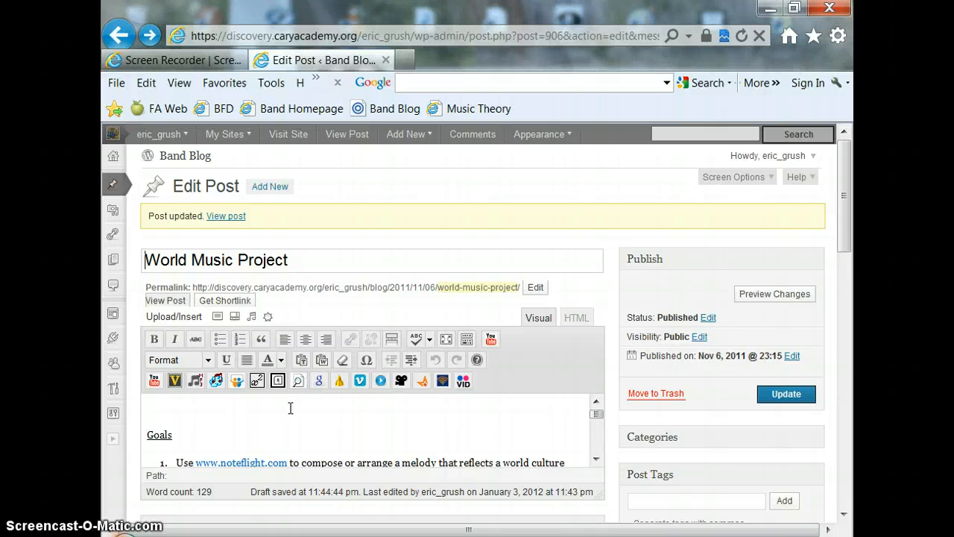
click(153, 410)
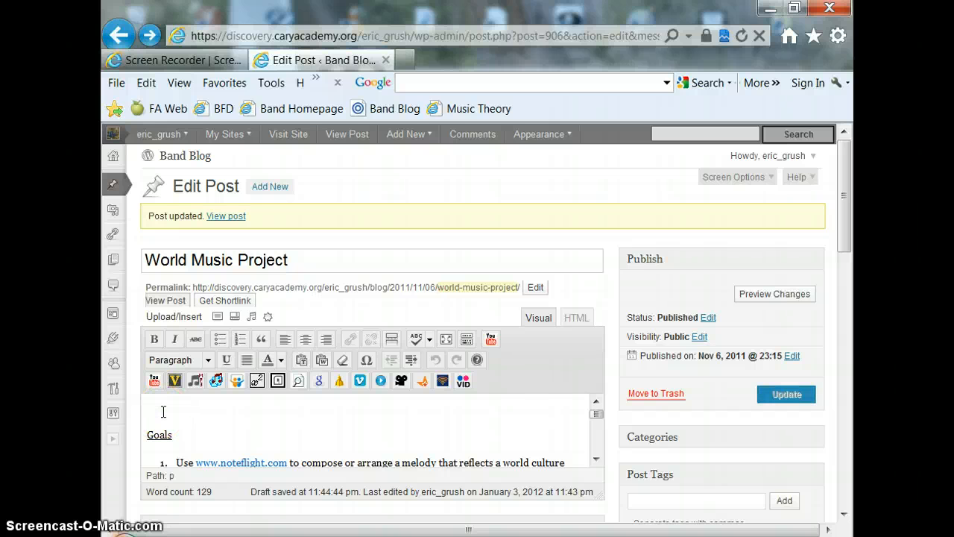
click(251, 318)
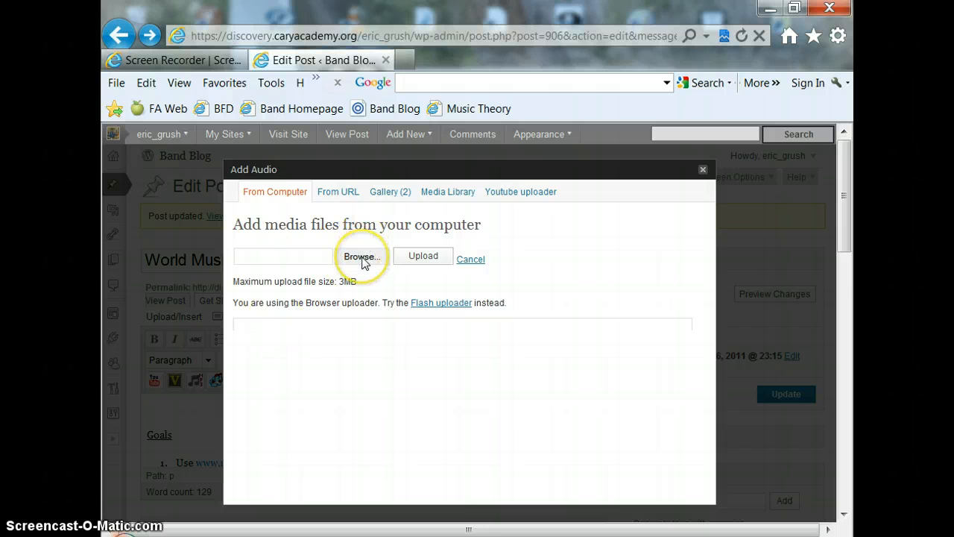
Choose Project_MP3 from the Music library and upload it as an audio file for the post
click(361, 257)
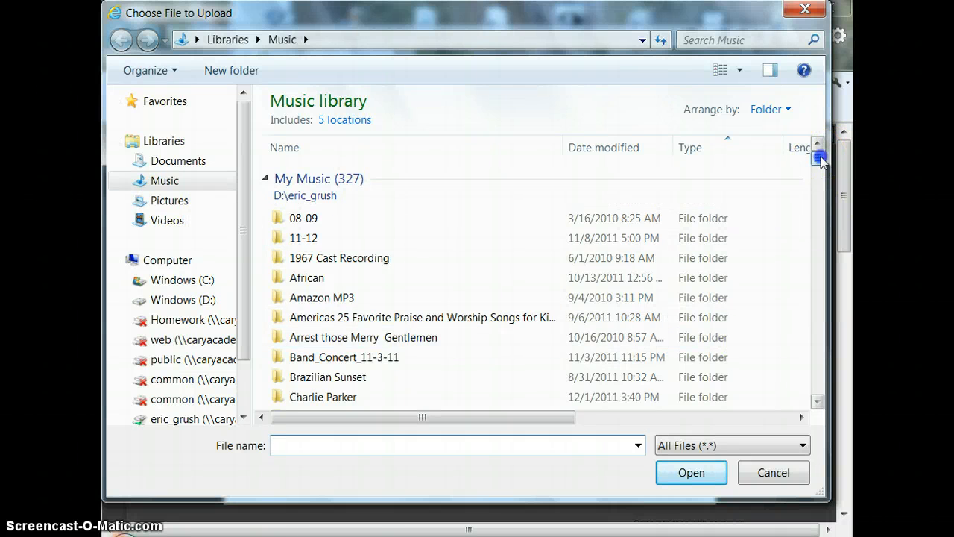
drag(817, 155, 819, 231)
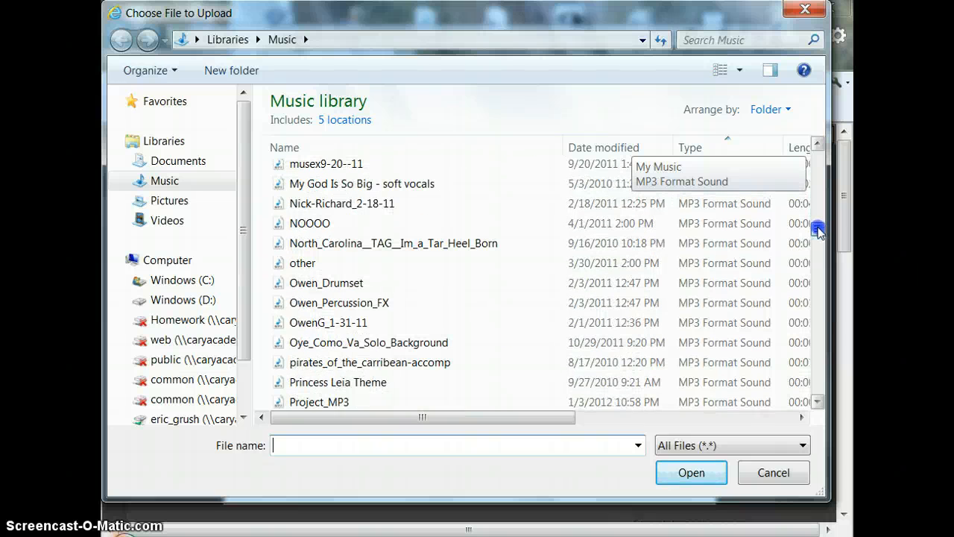
double_click(337, 406)
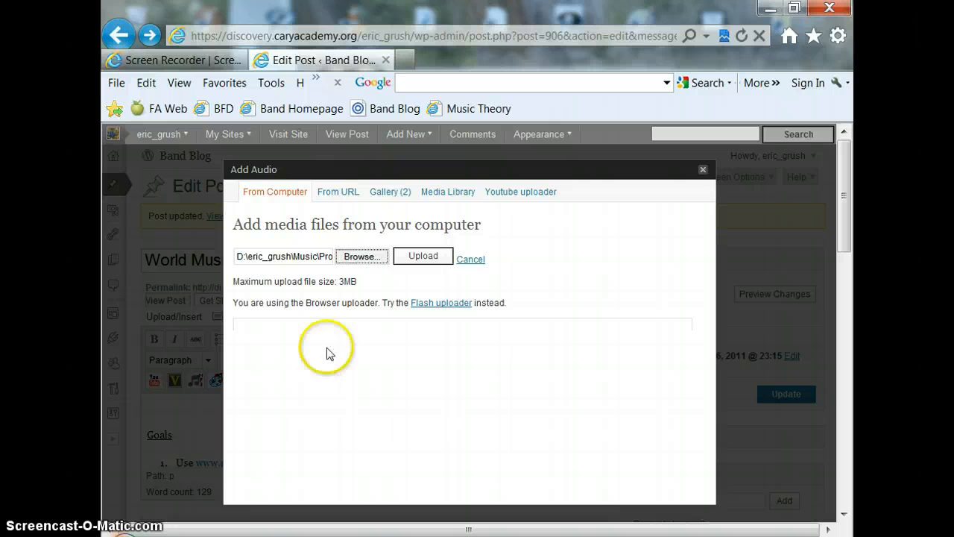
click(424, 258)
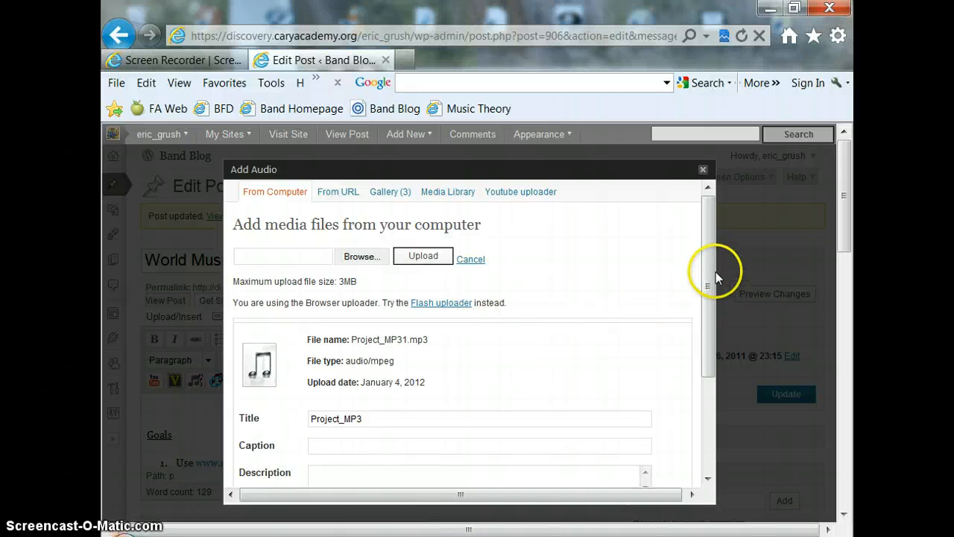
Set the uploaded audio's link to the Audio Player preset and insert it into the post
drag(714, 272, 709, 379)
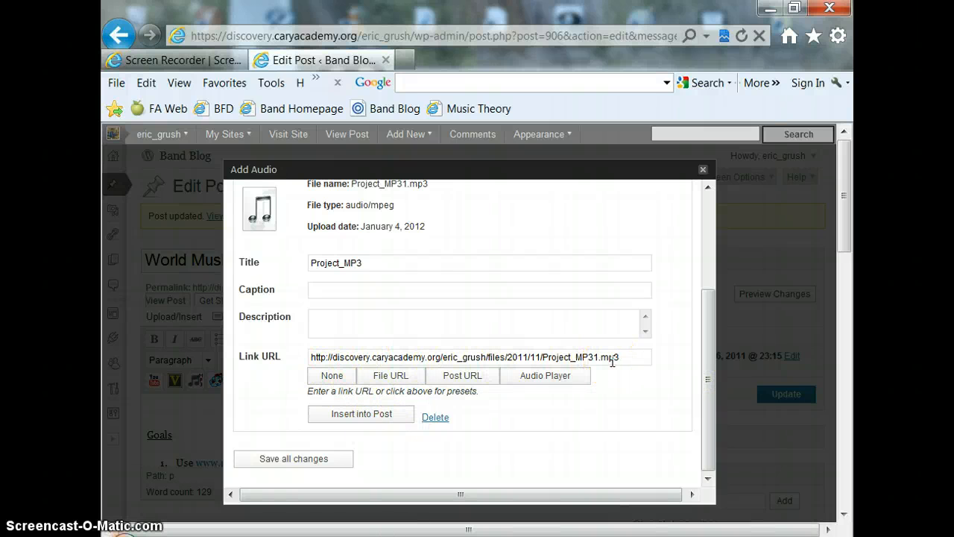
click(555, 377)
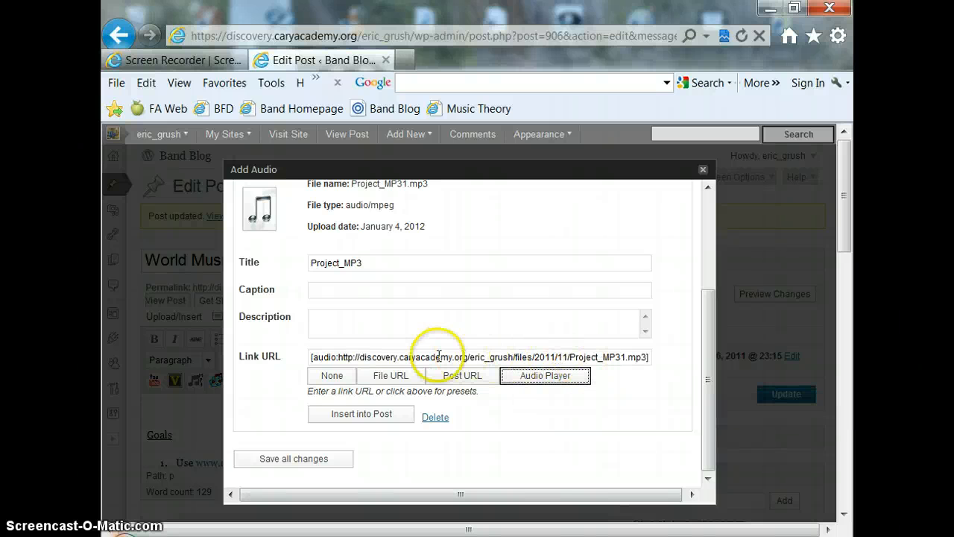
click(386, 416)
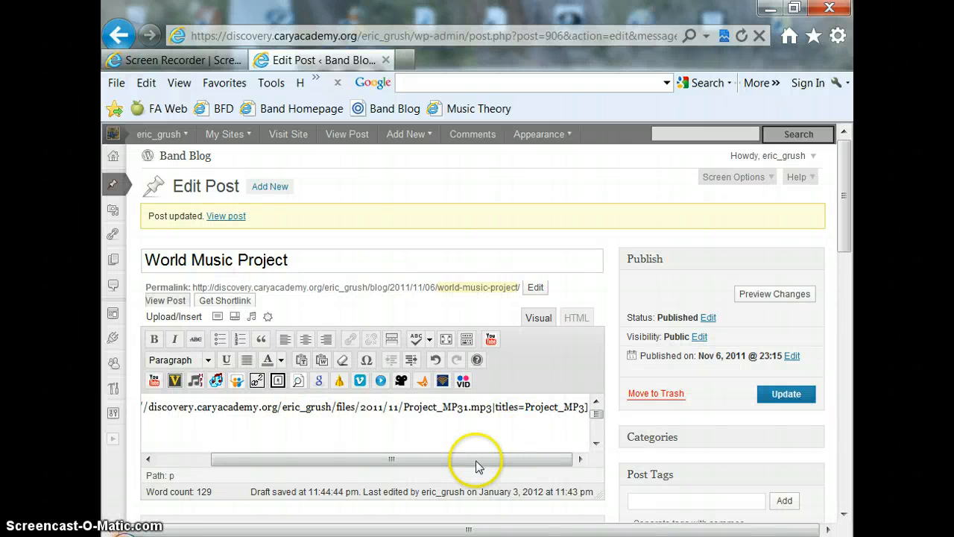
Add the line "My project MP3" above the inserted audio shortcode in the World Music Project post
drag(477, 465, 417, 460)
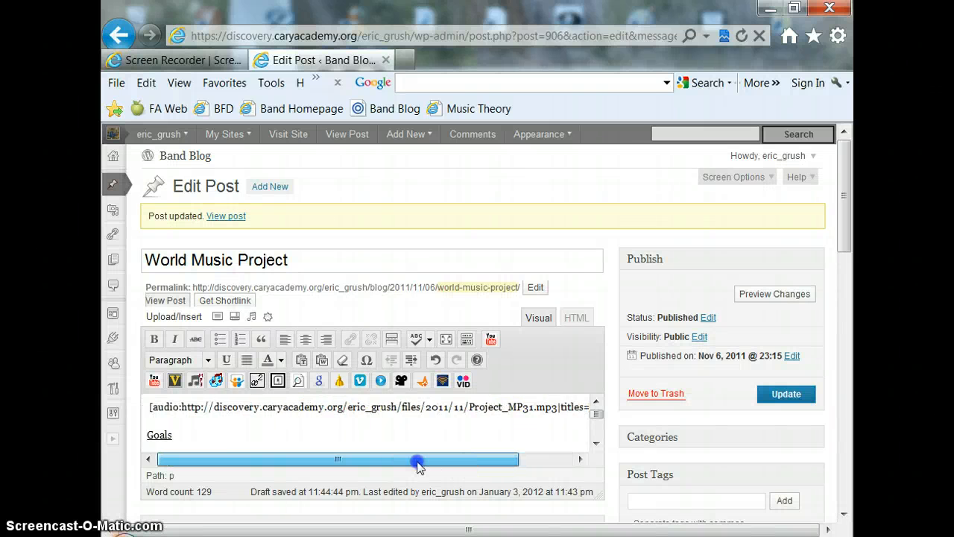
click(164, 408)
key(Return)
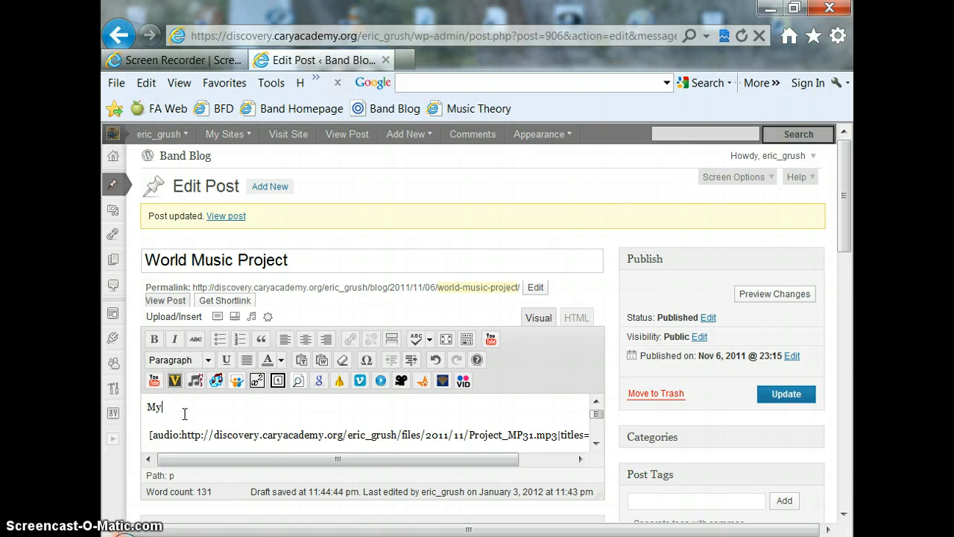
text(My p)
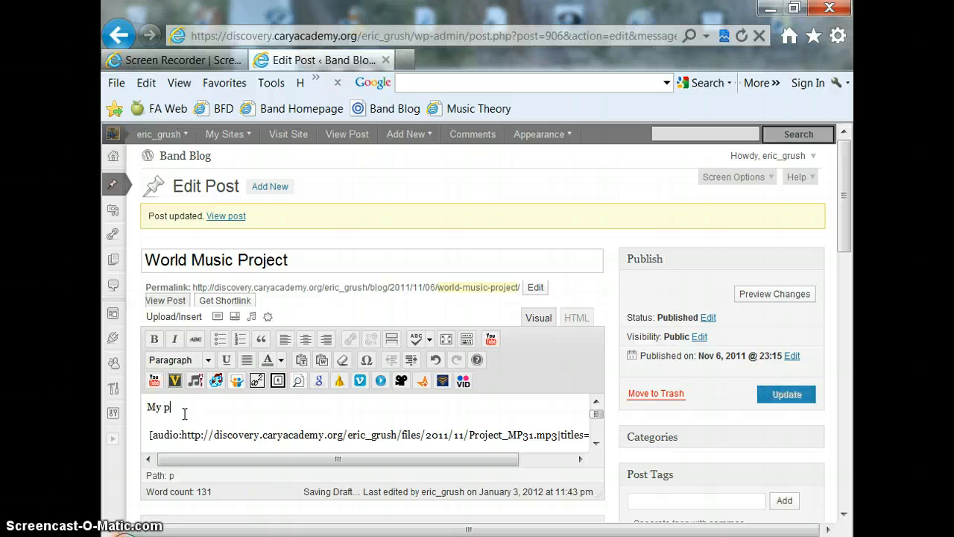
text(roject MP3)
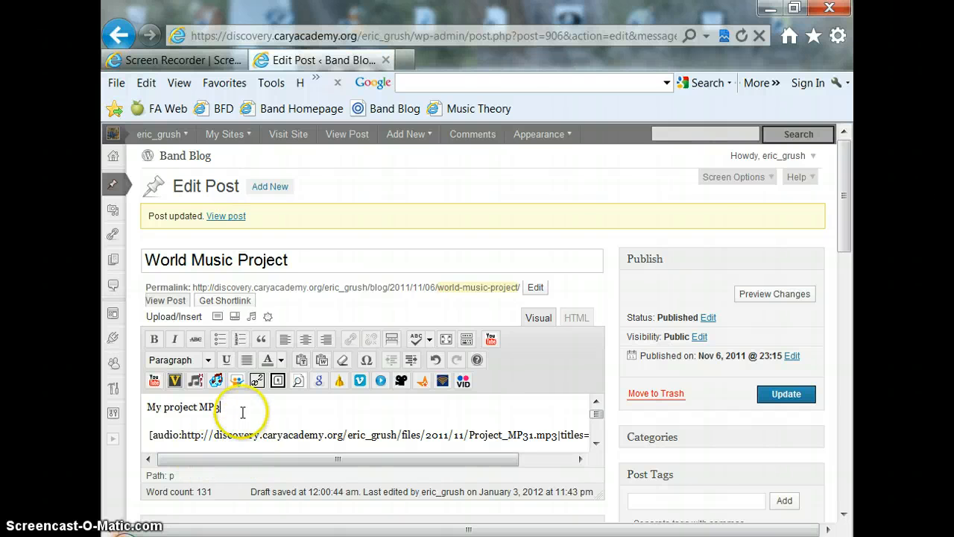
drag(221, 407, 140, 408)
click(275, 409)
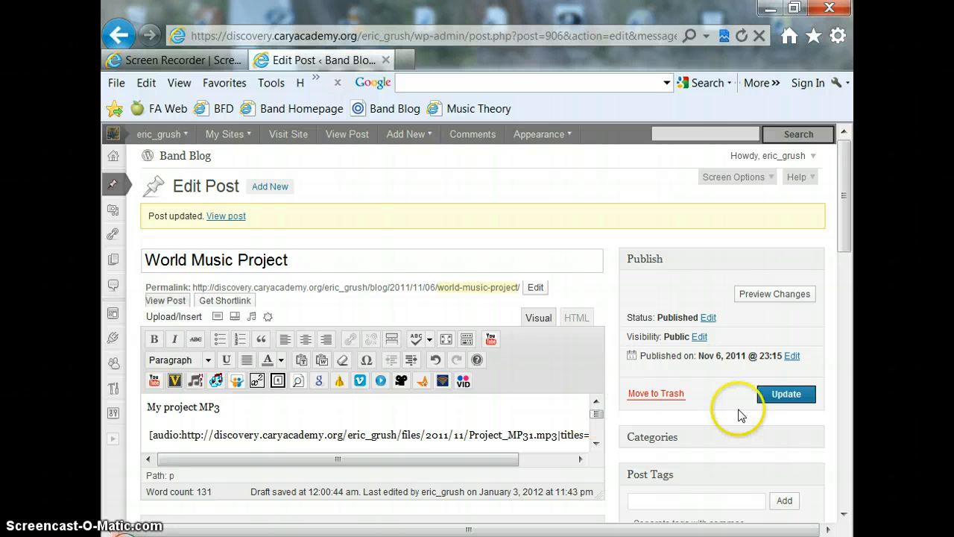
Update the World Music Project post and test the embedded Project_MP3 player on the published page
click(787, 394)
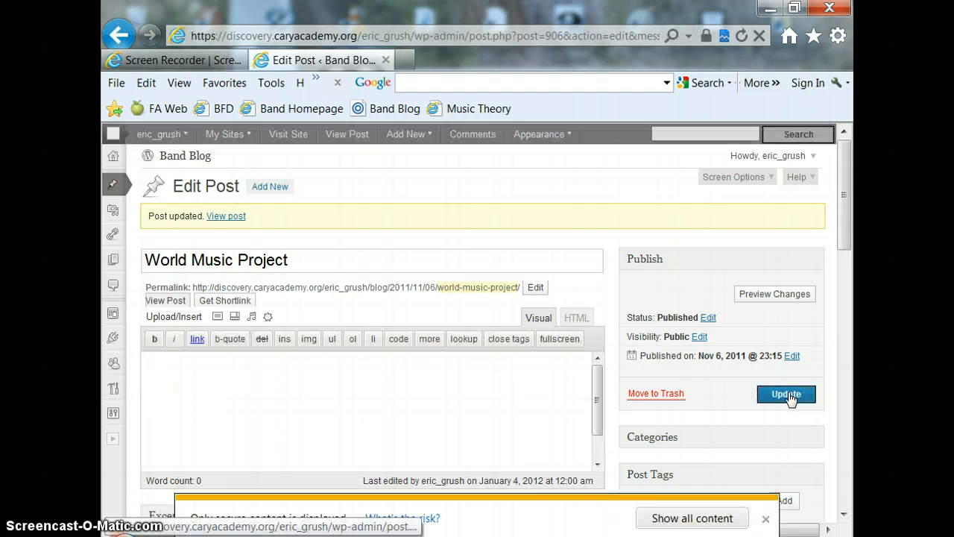
click(226, 216)
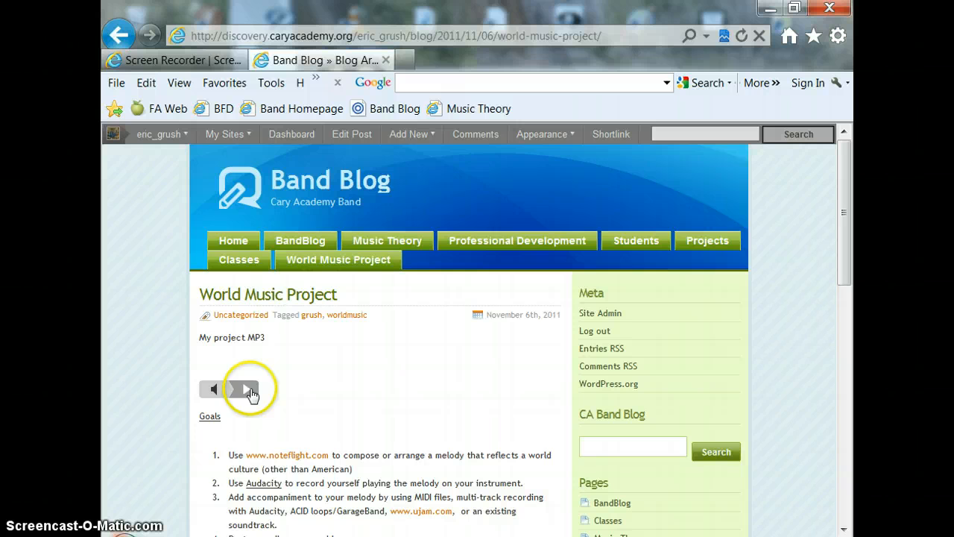
click(248, 389)
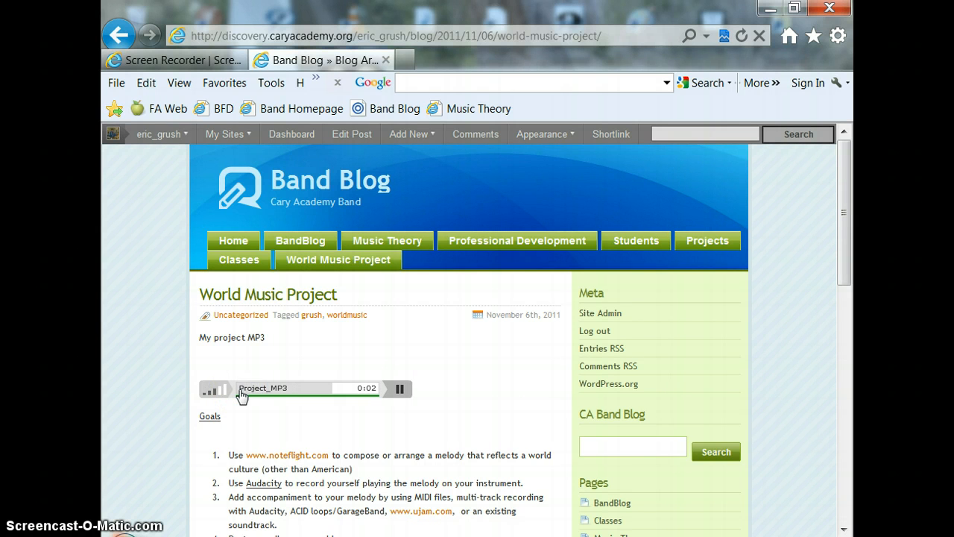
click(242, 392)
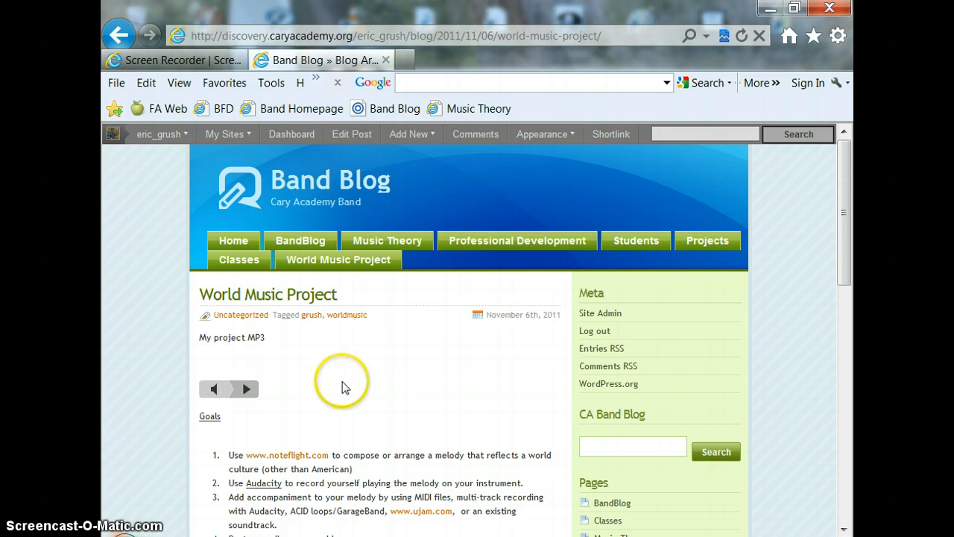
Switch to Audacity to review the export command for Project_1-3-12, and return to the post's edit page in the browser
click(395, 535)
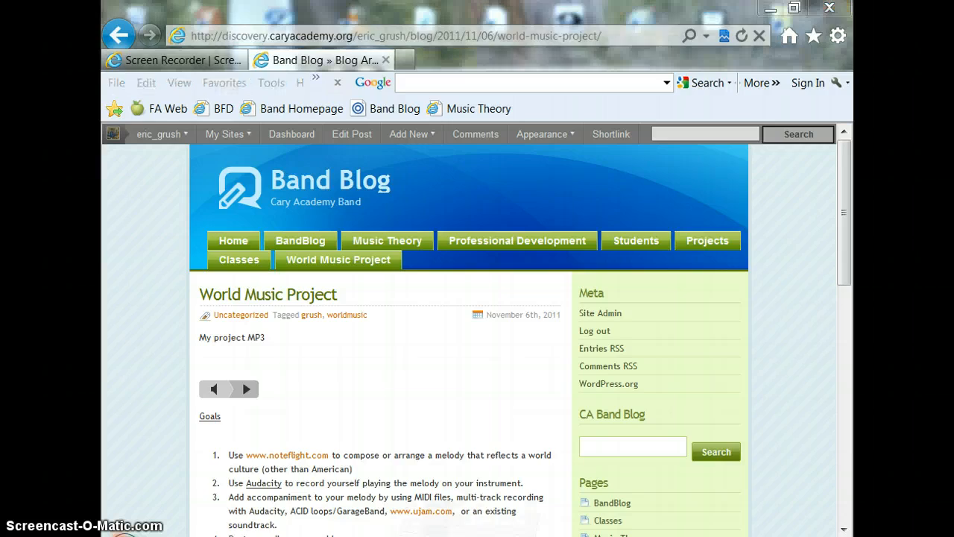
click(114, 28)
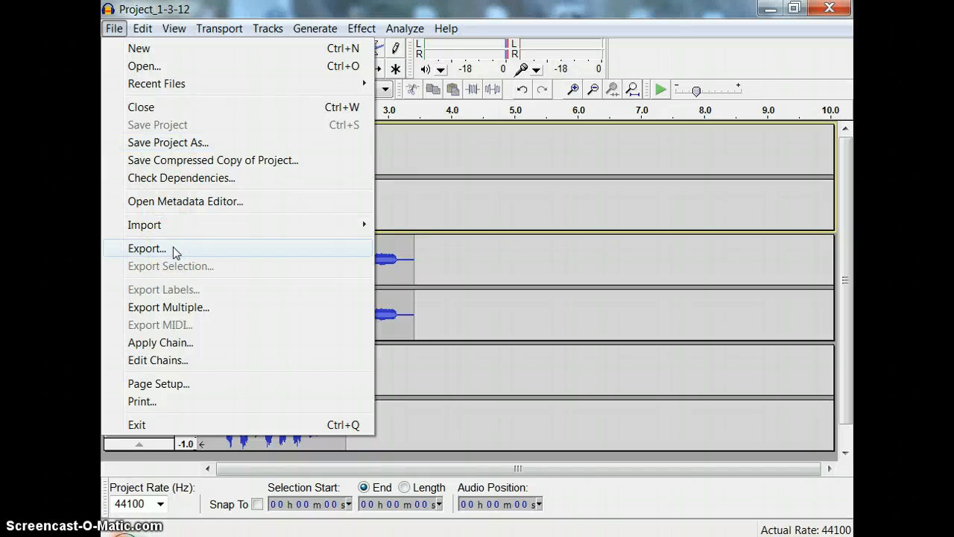
click(659, 52)
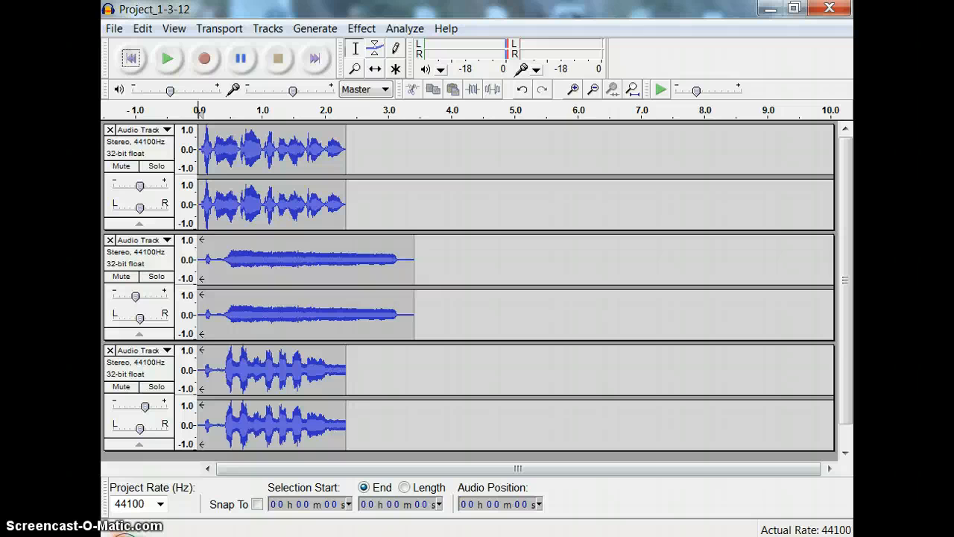
key(alt+Tab)
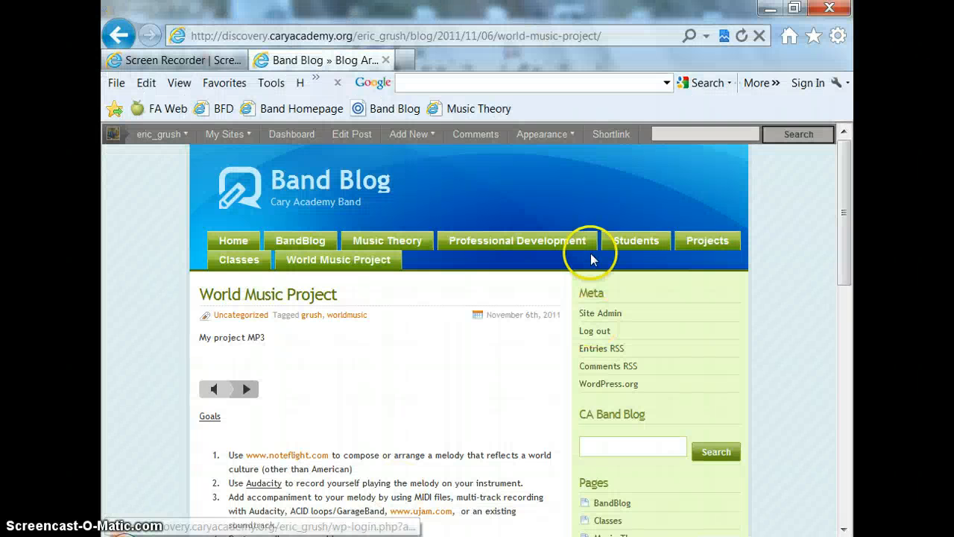
click(120, 43)
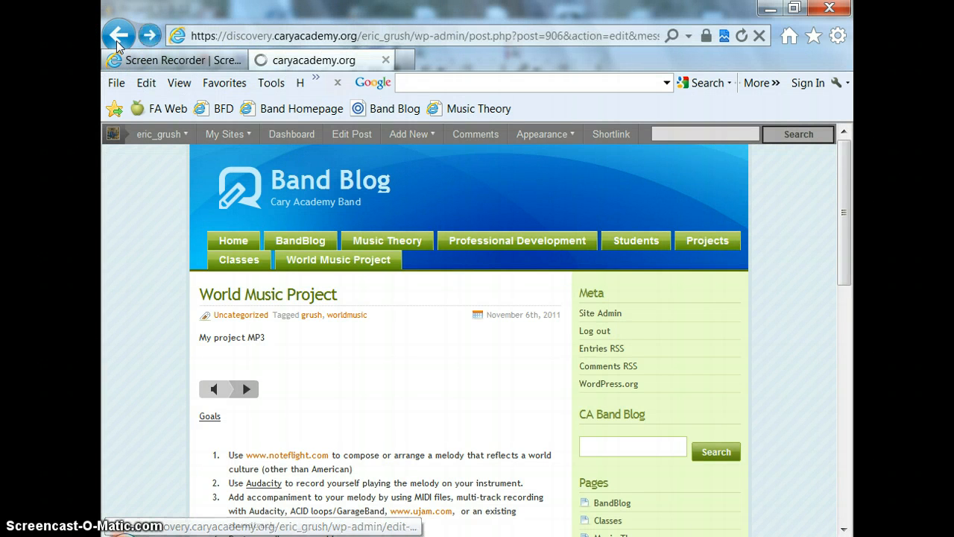